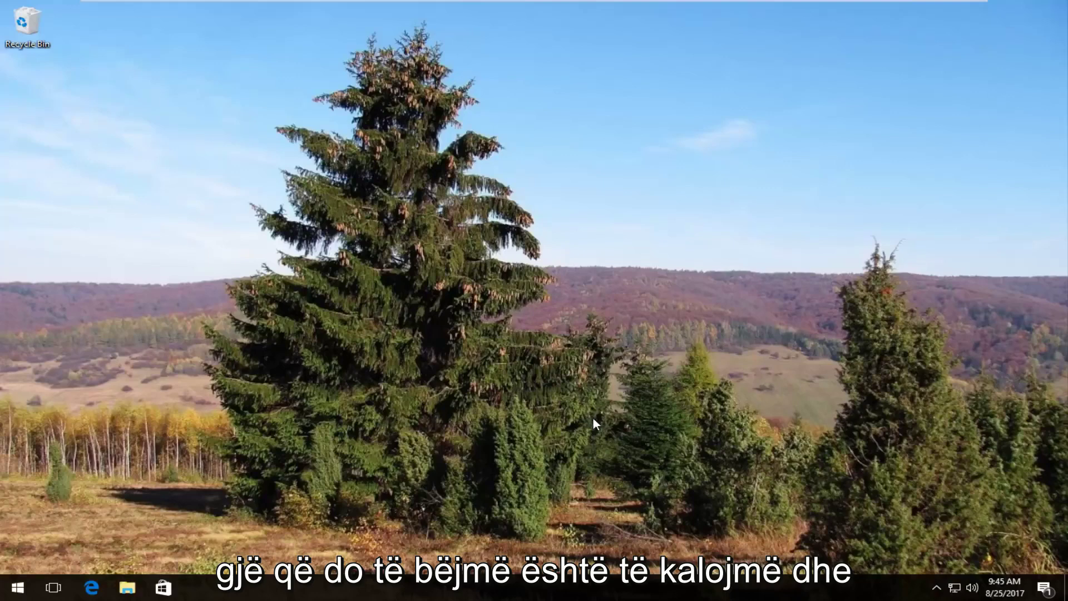
Search the Start menu for "printer" and open Devices and Printers.
left_click(18, 589)
type("print")
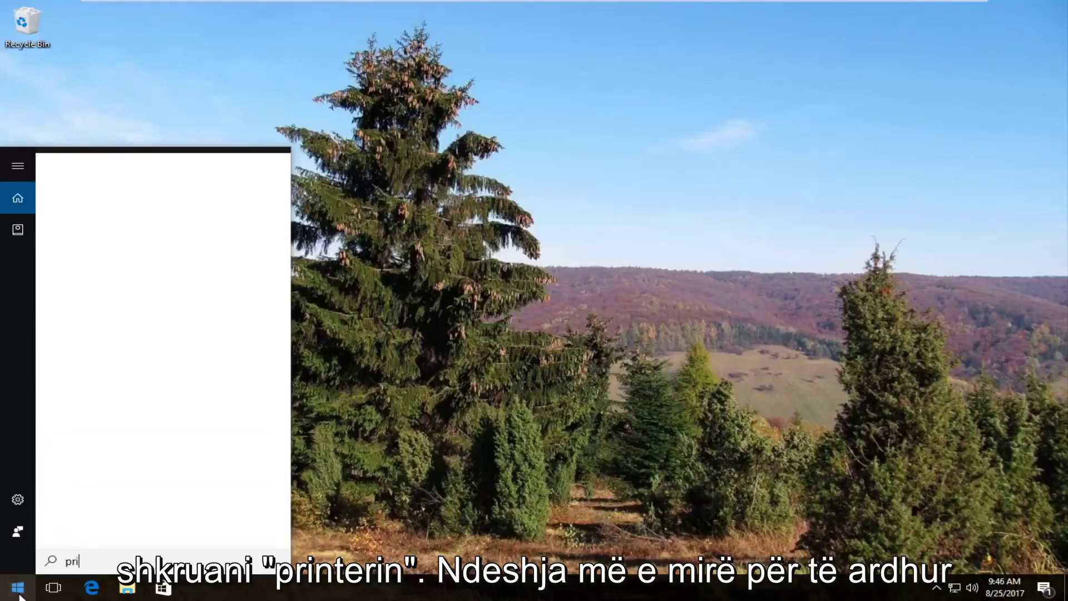
type("er")
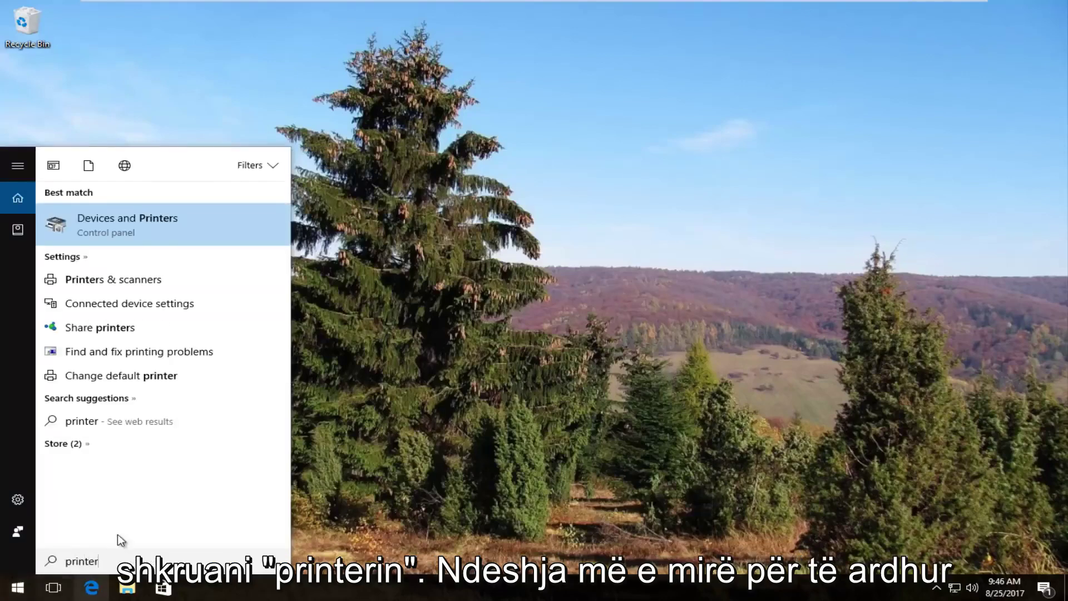
left_click(104, 233)
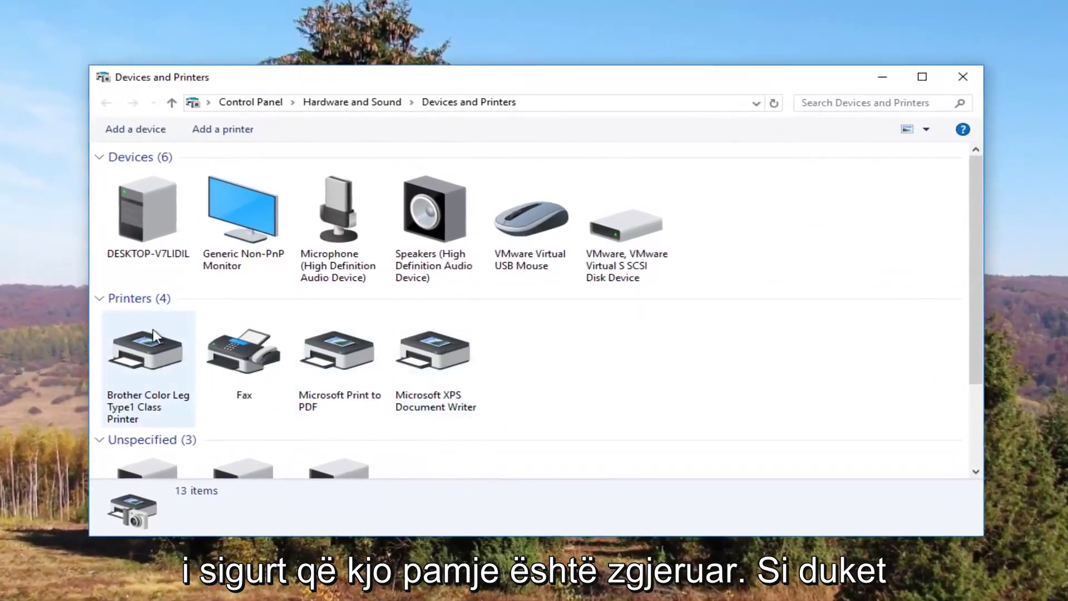
left_click(108, 302)
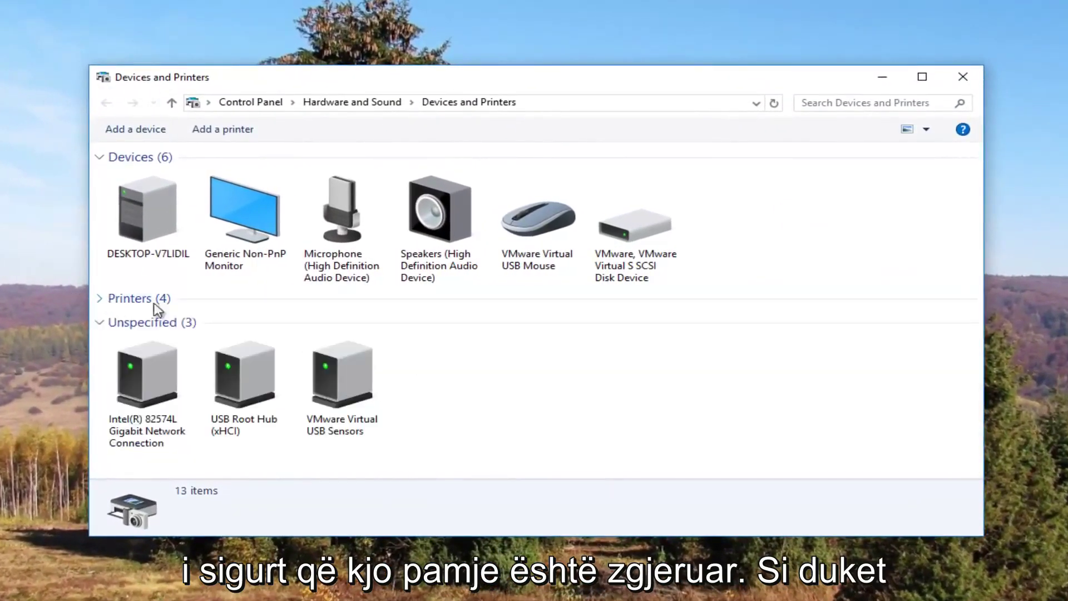
left_click(101, 299)
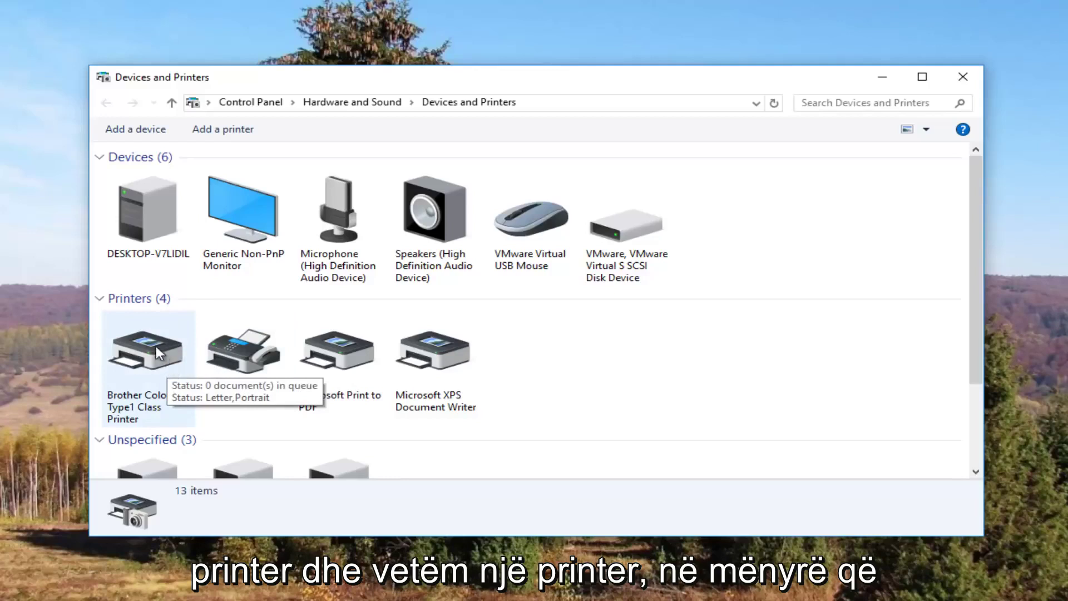
mouse_move(147, 349)
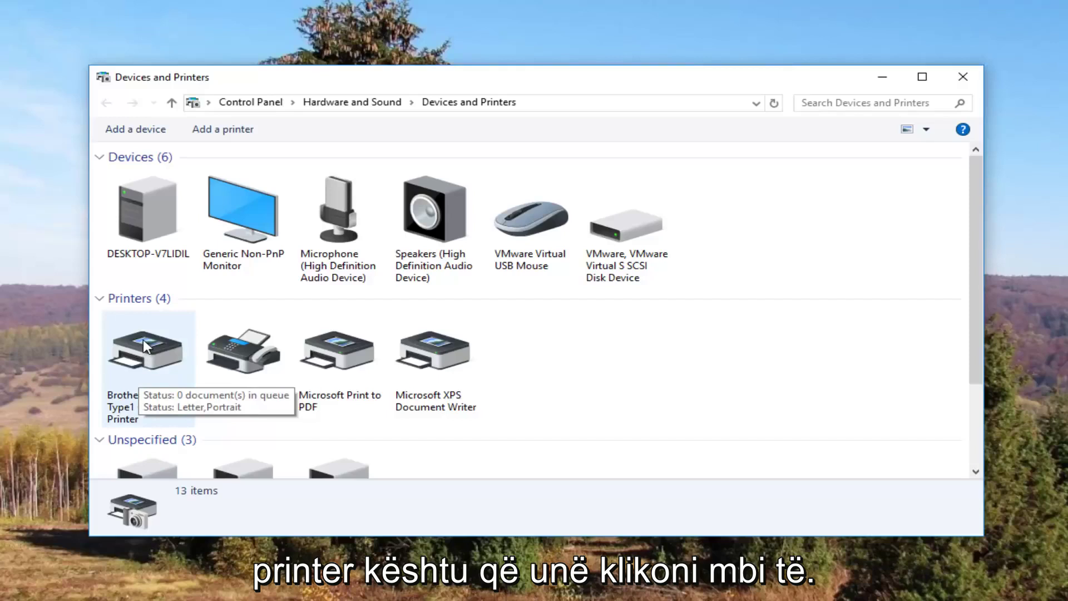
Open Printer properties for the Brother Color Leg Type1 Class Printer and move the dialog higher.
right_click(144, 346)
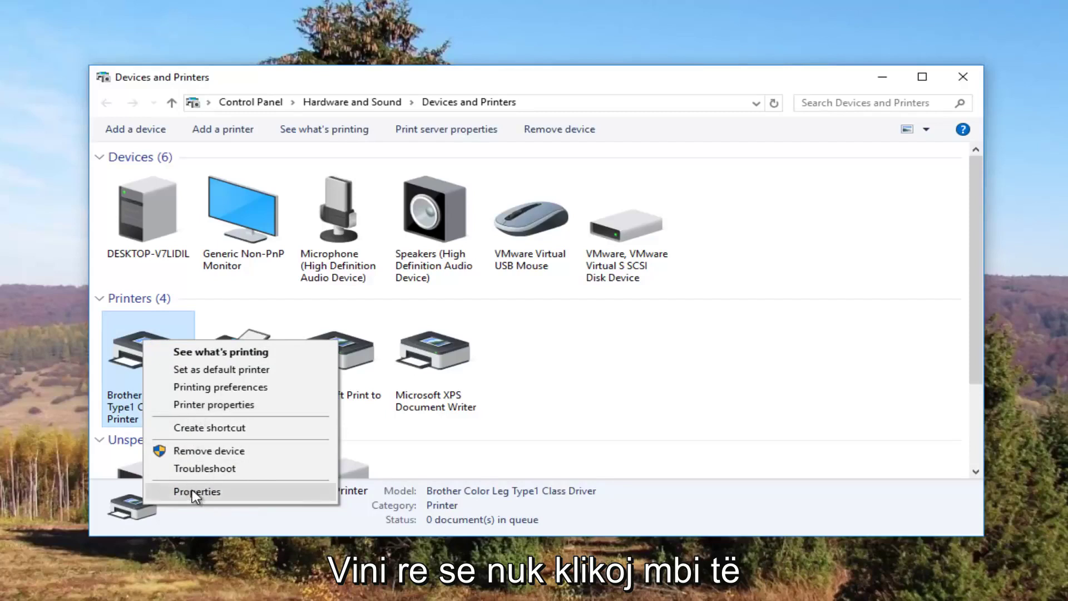
left_click(211, 404)
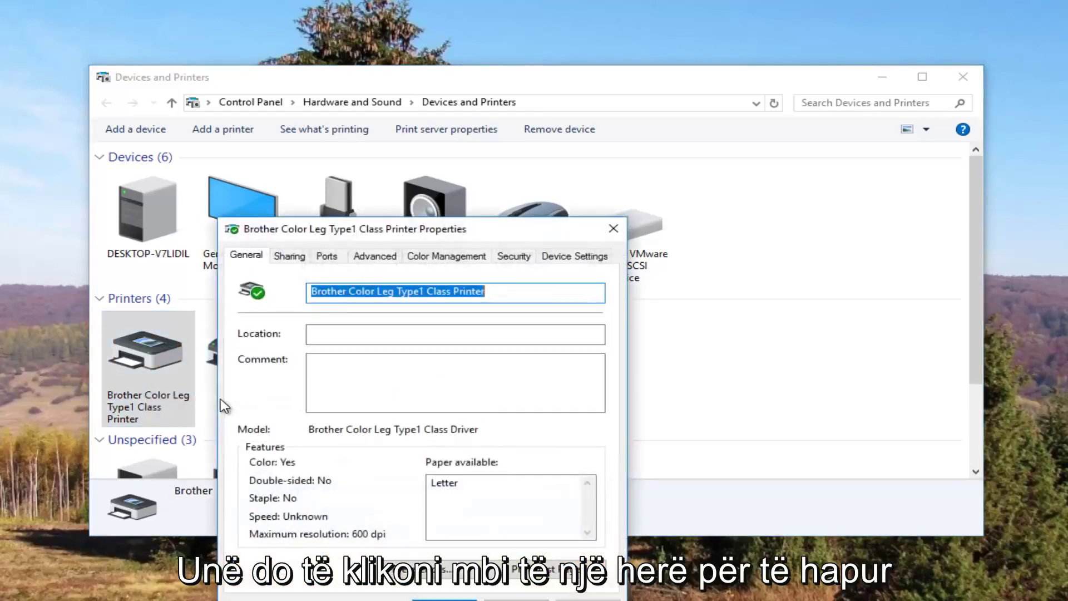
left_click_drag(400, 227, 425, 89)
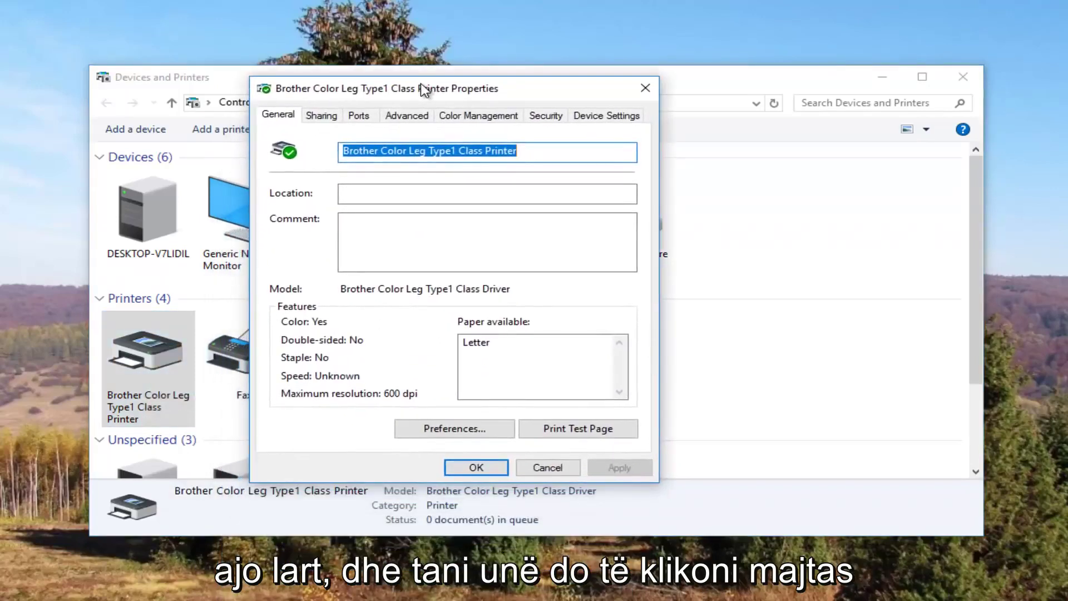
Show the Brother printer's Ports tab with its Standard TCP/IP port.
left_click(362, 118)
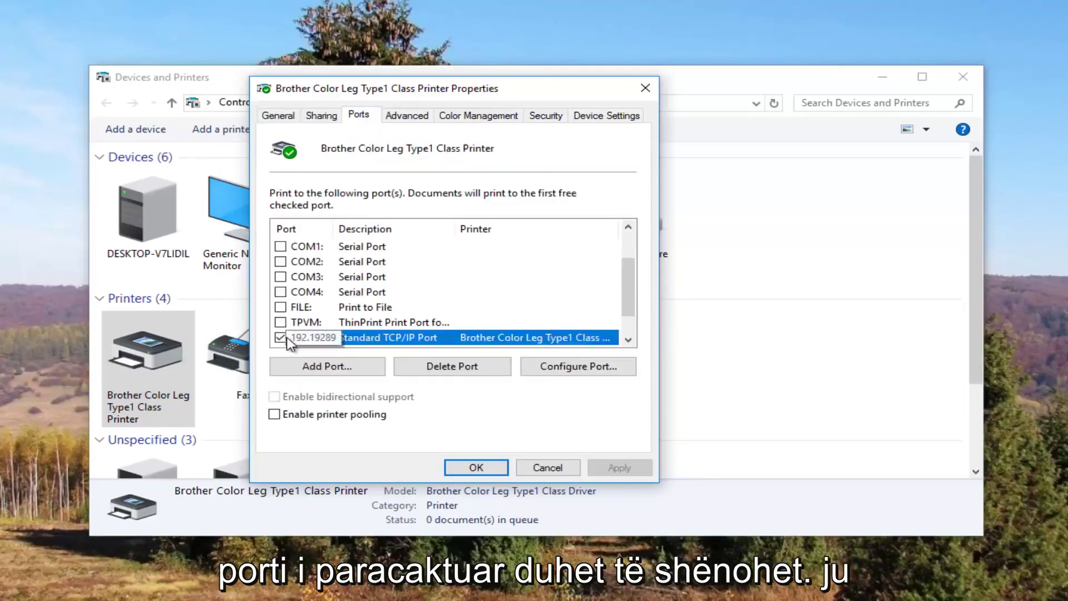
mouse_move(626, 289)
left_mouse_down()
mouse_move(632, 240)
mouse_move(628, 322)
left_mouse_up()
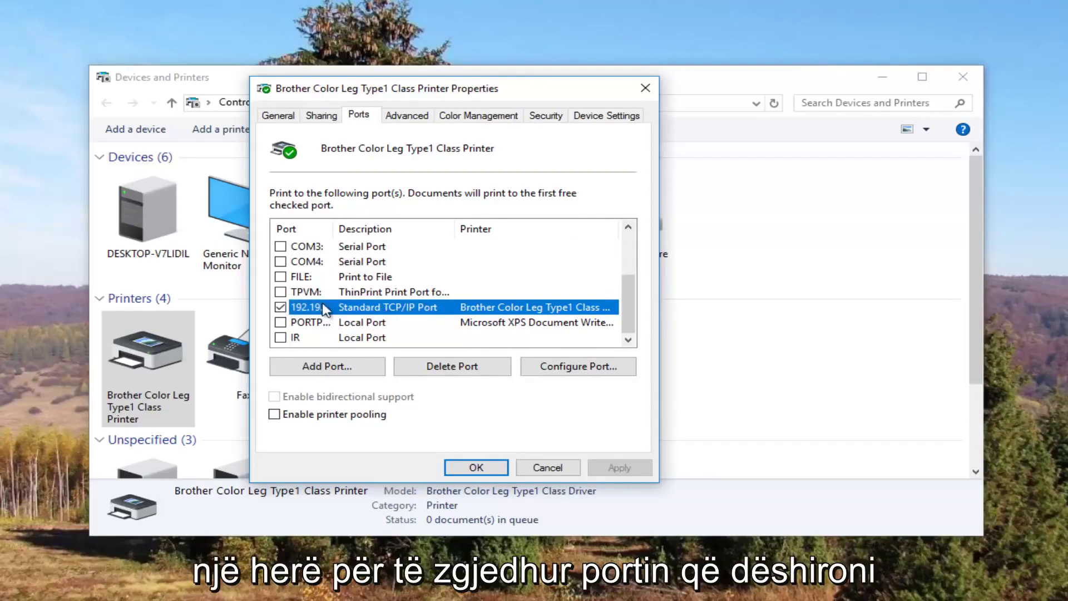
Uncheck SNMP Status Enabled in the Standard TCP/IP port settings and confirm with OK.
left_click(582, 375)
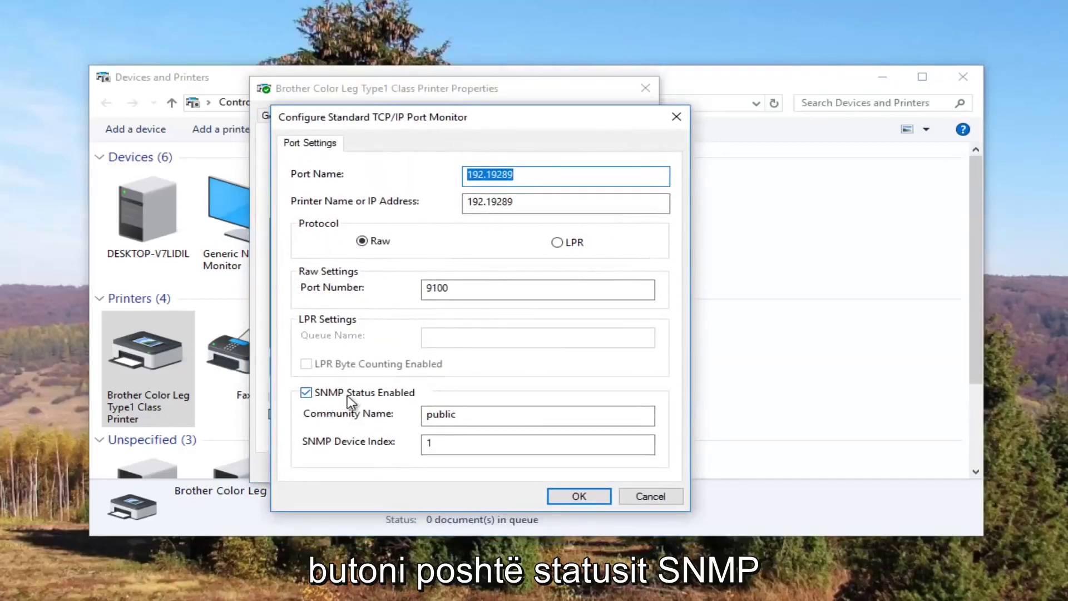
left_click(306, 394)
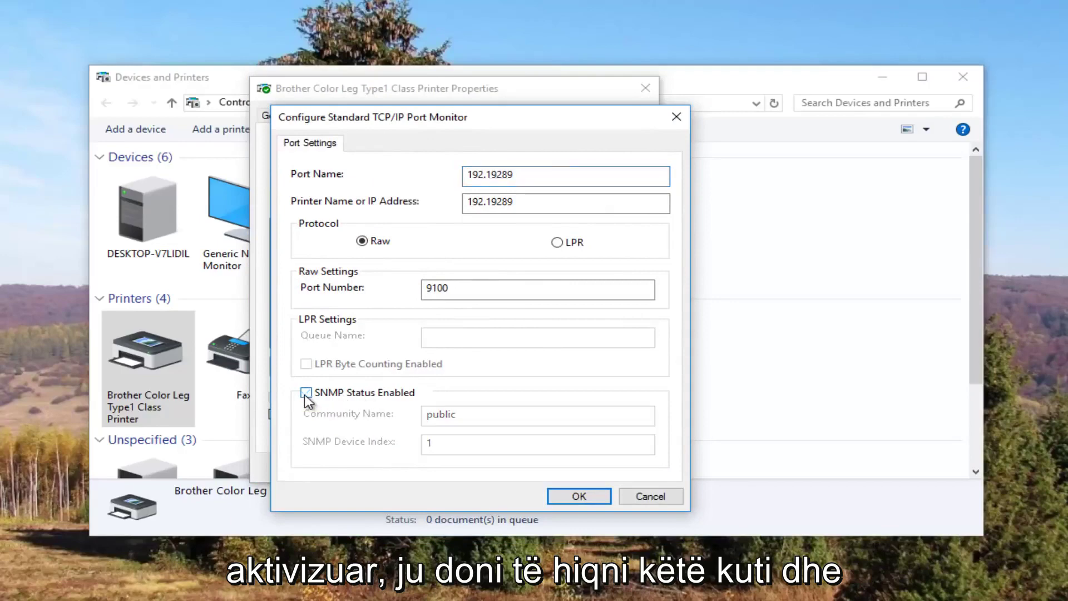
left_click(571, 497)
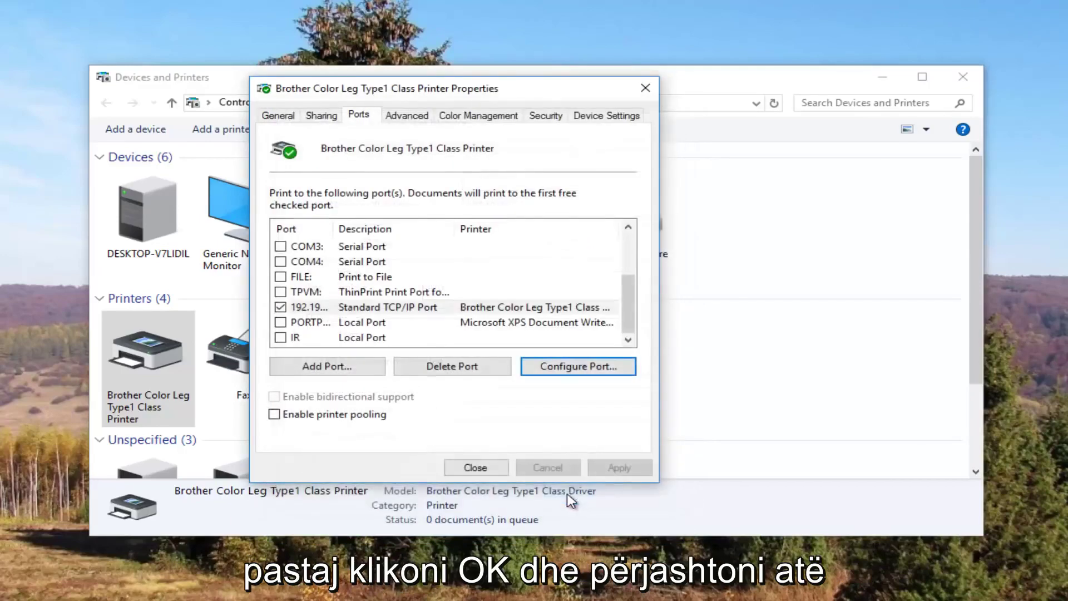
Close the printer Properties dialog and the Devices and Printers window with Alt+F4.
left_click(473, 467)
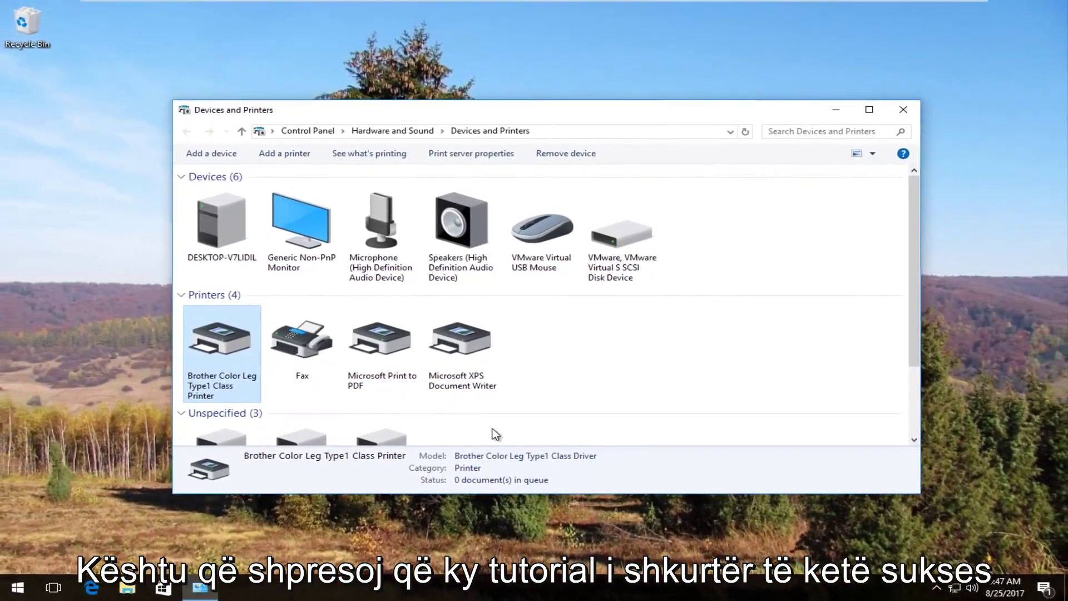
key("alt+F4")
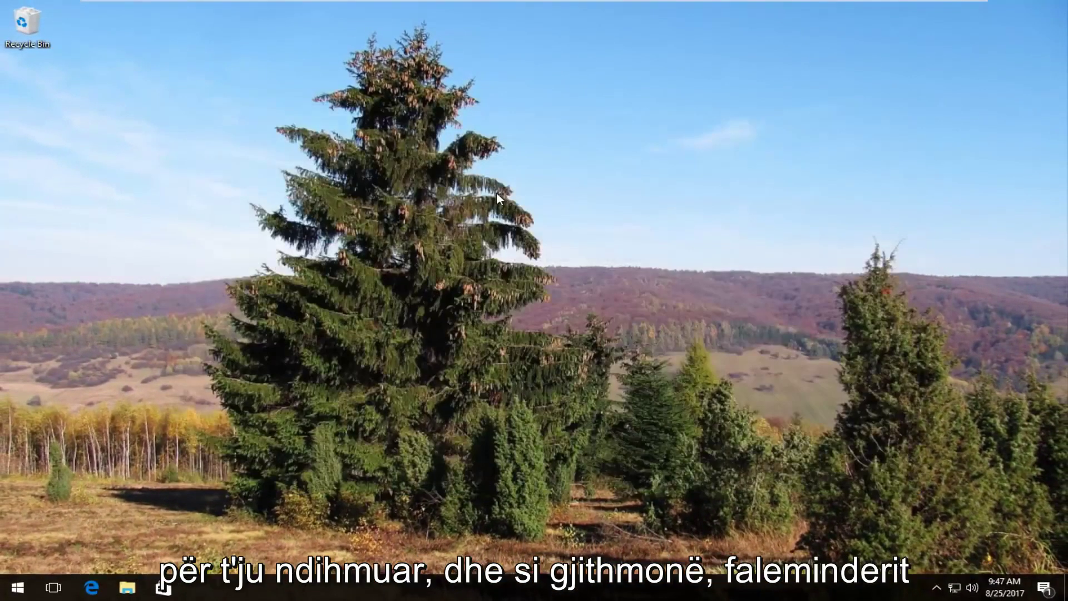